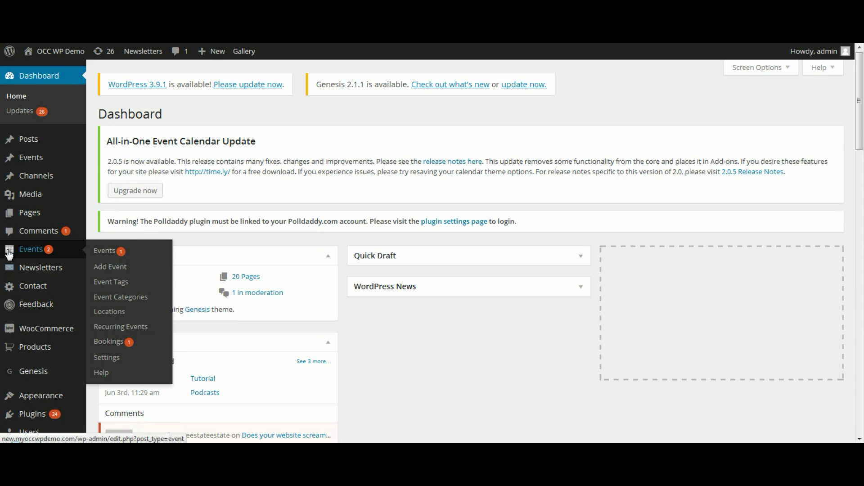
- Go to Events > Bookings and open the pending worship-night booking for editing
left_click(99, 346)
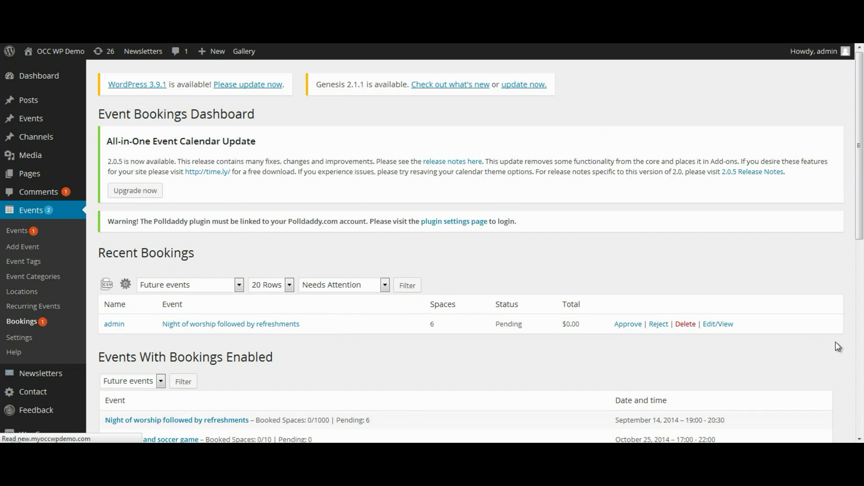
scroll(860, 206, "down", 3)
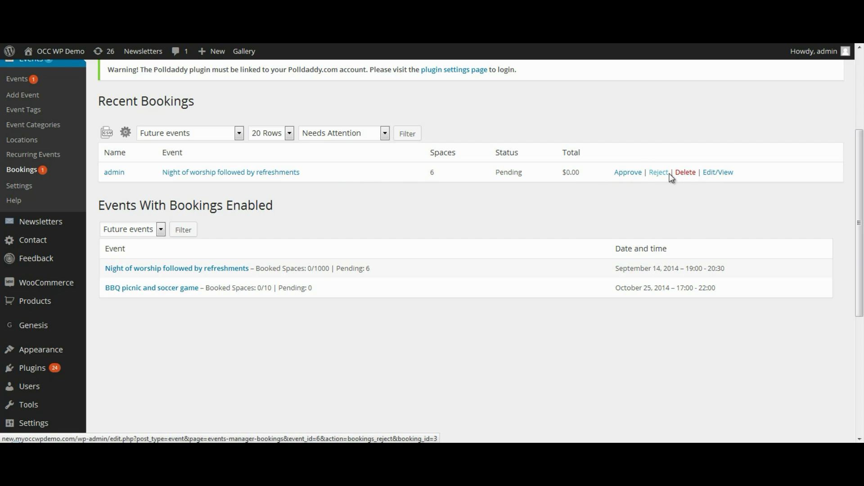
left_click(710, 174)
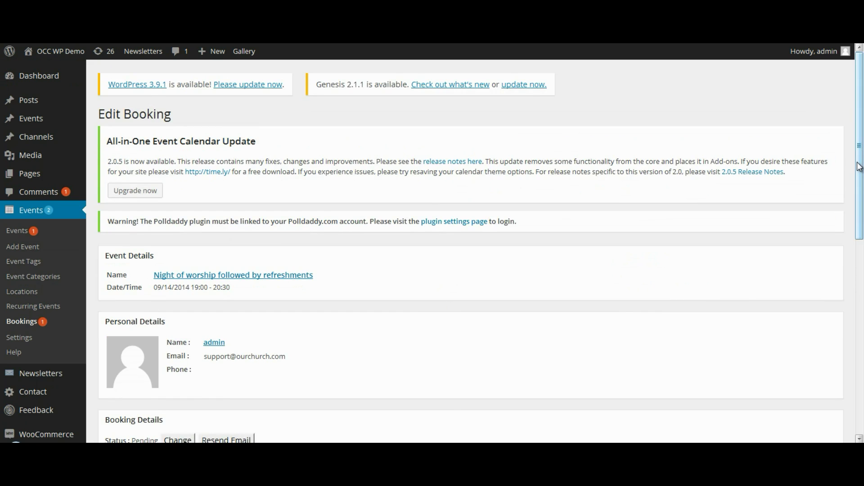
left_click_drag(857, 166, 854, 274)
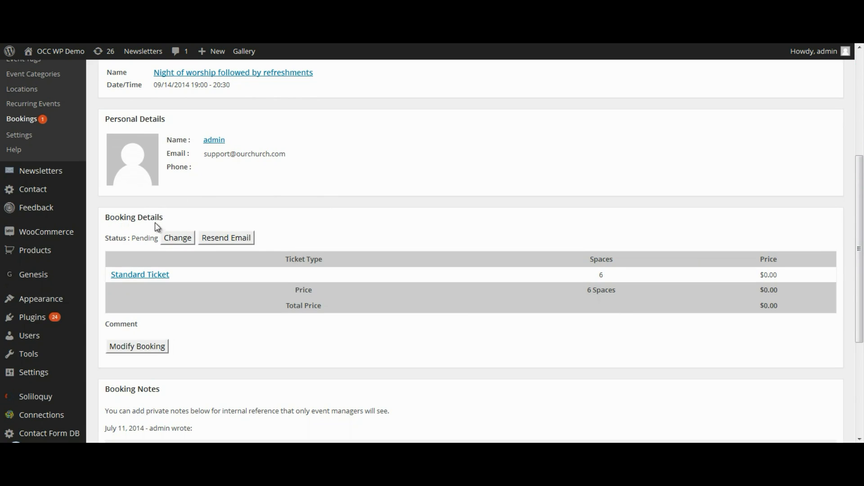
- Change the worship-night booking from Pending to Awaiting Payment, sending the notification email
left_click(170, 240)
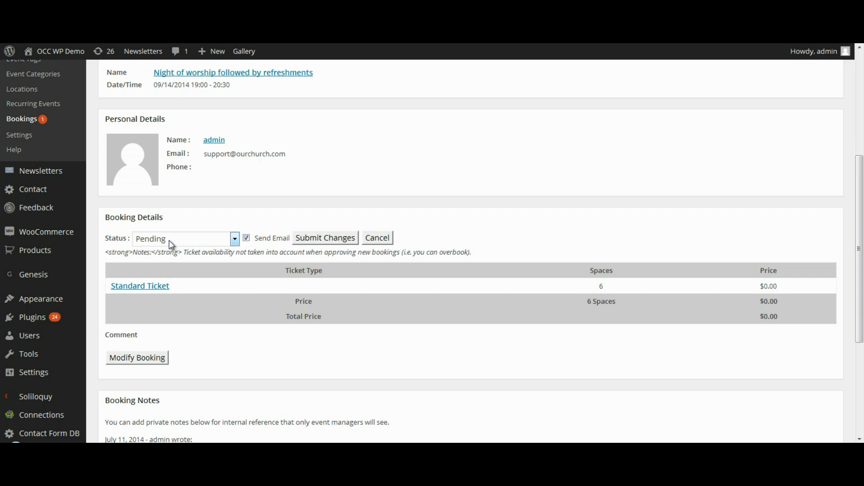
left_click(169, 241)
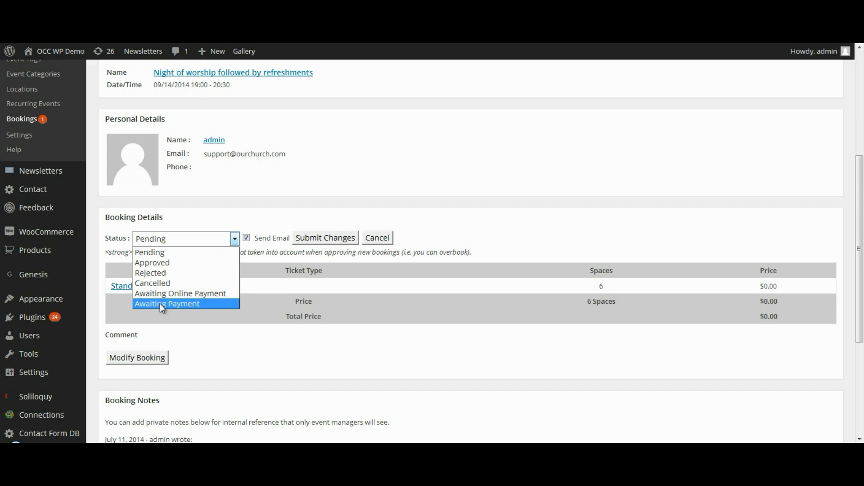
left_click(160, 303)
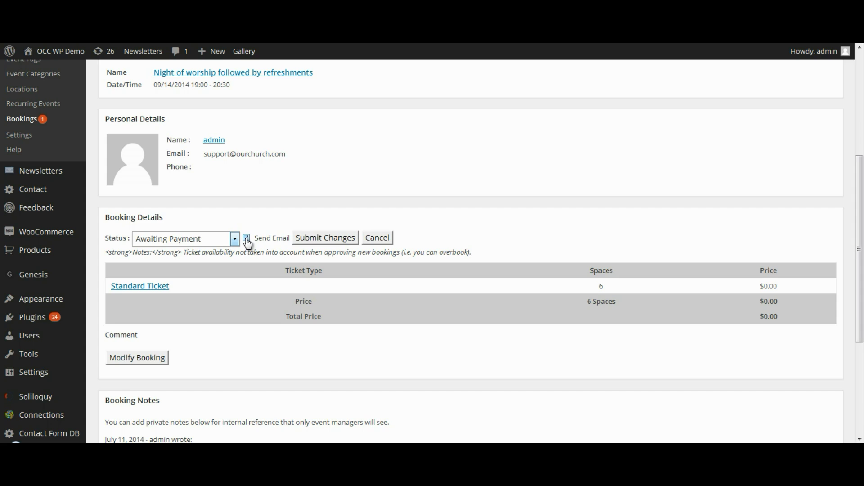
left_click(317, 237)
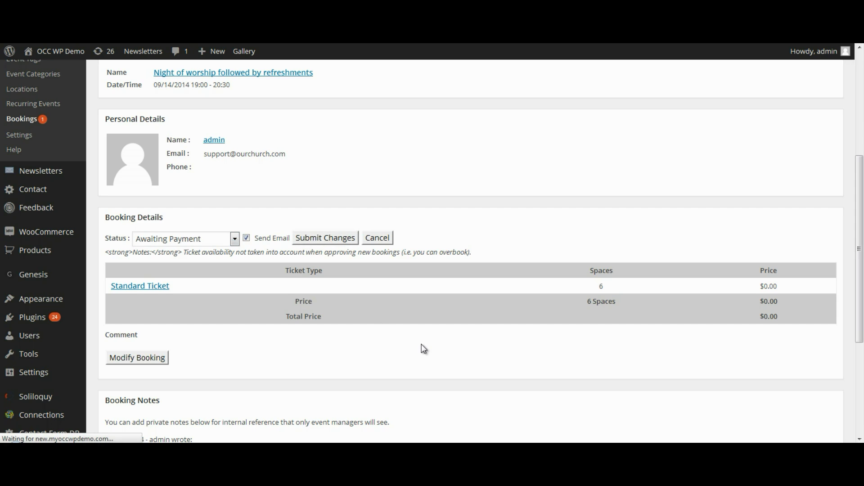
scroll(421, 348, "down", 2)
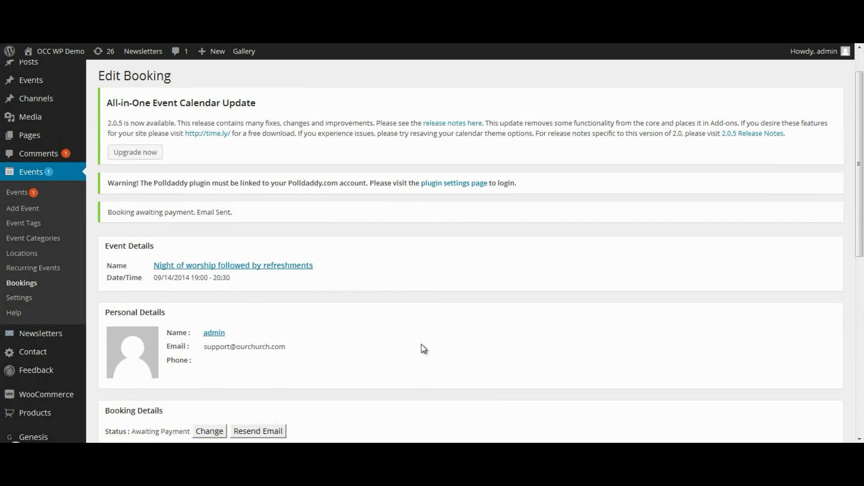
scroll(422, 349, "down", 3)
scroll(421, 344, "down", 3)
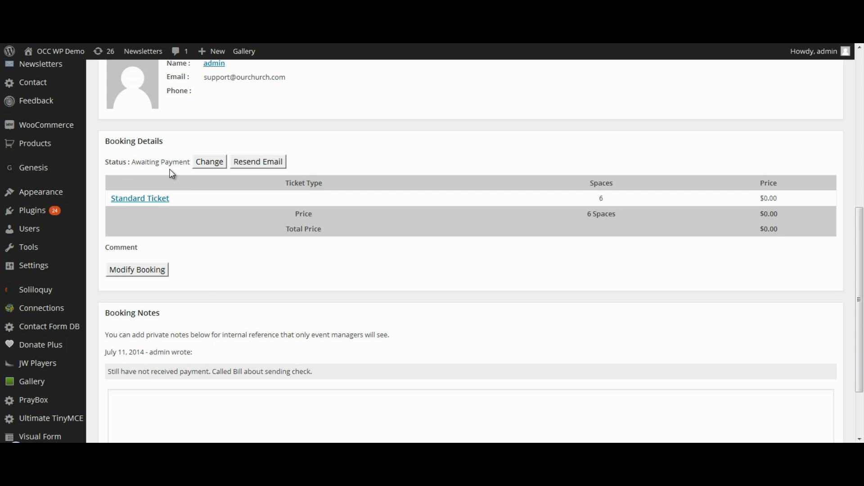
scroll(410, 387, "down", 2)
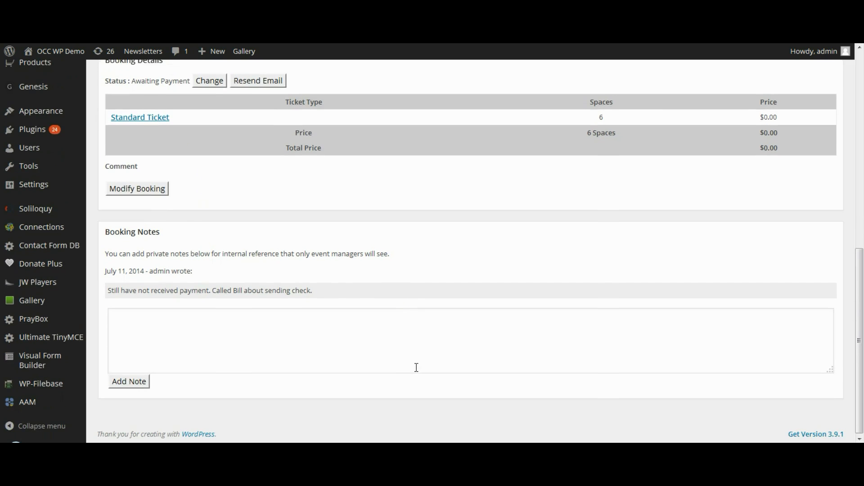
- Add the private booking note 'Sent email about sending payment.' to the booking
left_click(145, 319)
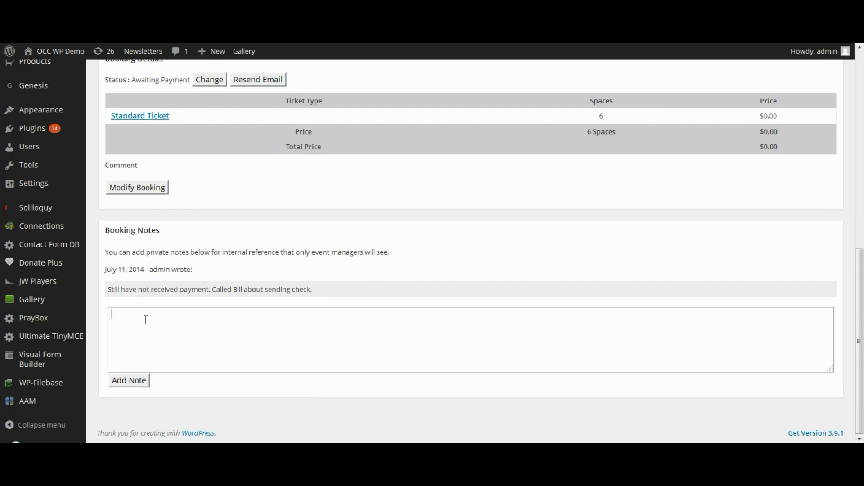
type("Send")
key("BackSpace")
type("t email")
type(" about making")
type(" paymen")
key("BackSpace")
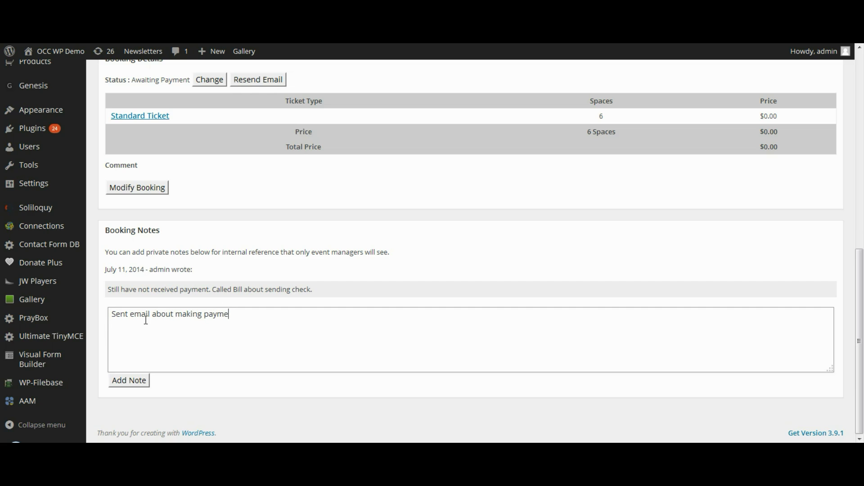
key("BackSpace")
key("BackSpace")
key("BackSpace")
key("BackSpace")
key("BackSpace")
type("sending p")
type("ayment.")
left_click(131, 383)
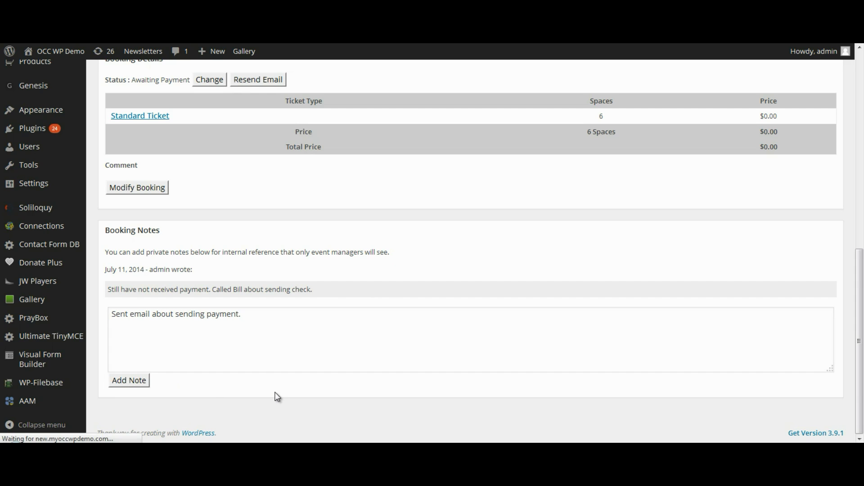
scroll(278, 395, "down", 4)
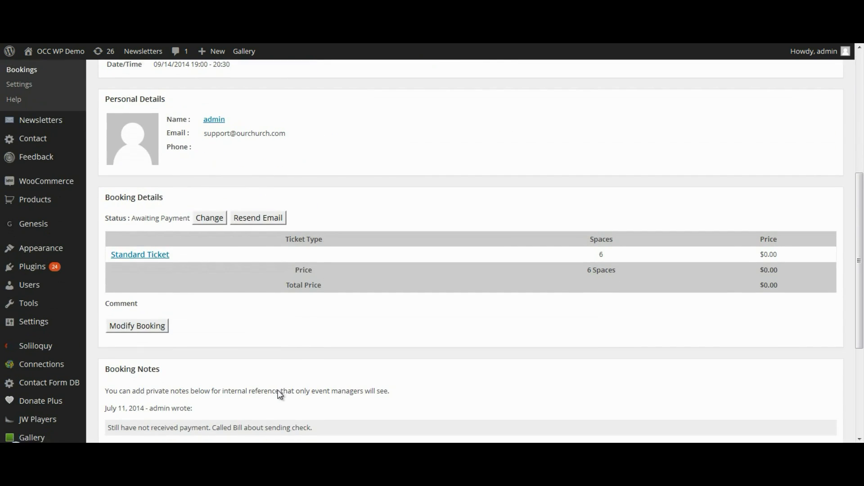
scroll(279, 394, "down", 3)
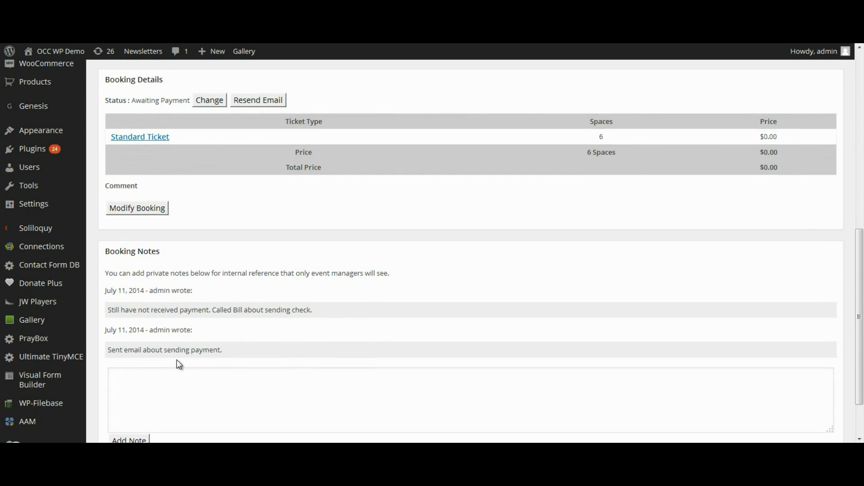